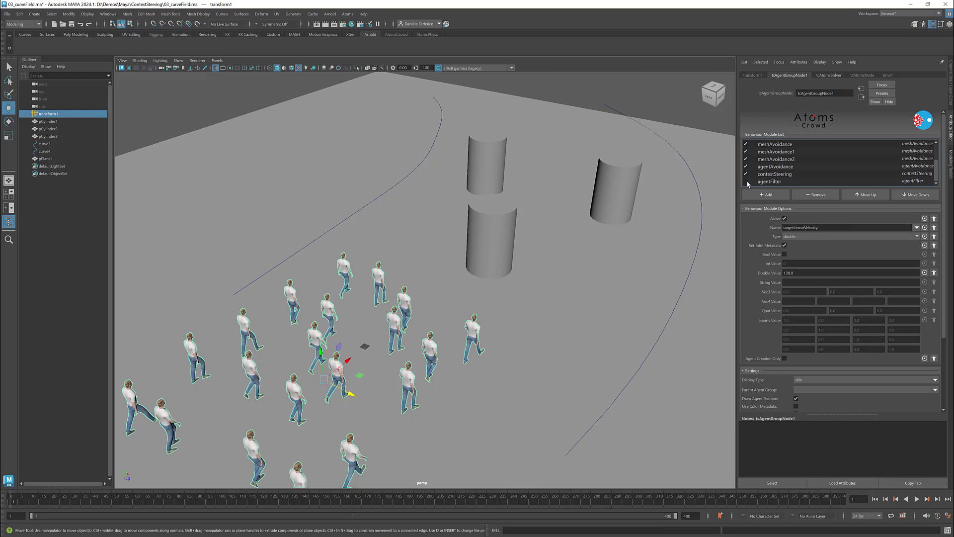
Step: Enable the agentFilter behaviour module to isolate a single agent of the crowd
click(745, 182)
scroll(447, 324, up, 6)
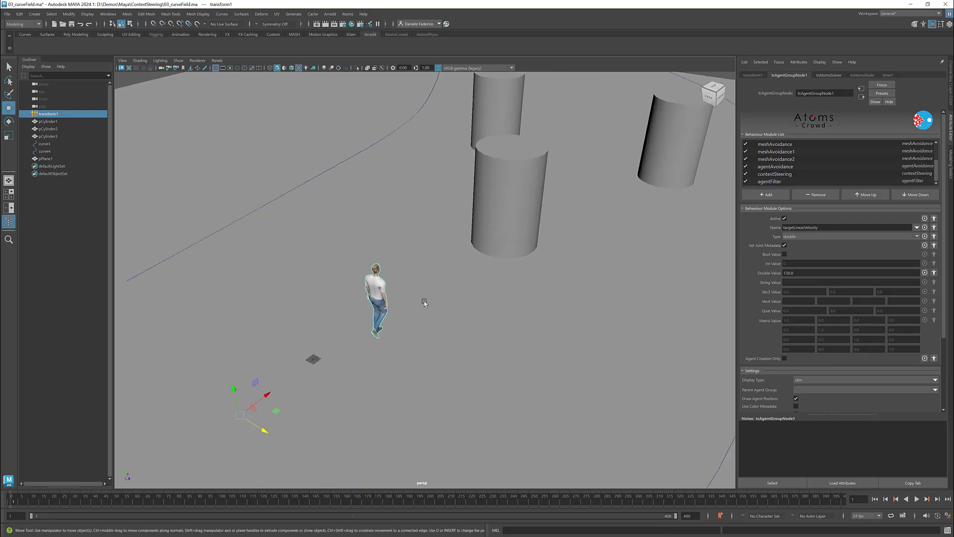
scroll(425, 304, up, 1)
Step: Turn on the debug display of the contextSteering module to show the agent's direction samples
click(783, 175)
scroll(791, 287, down, 2)
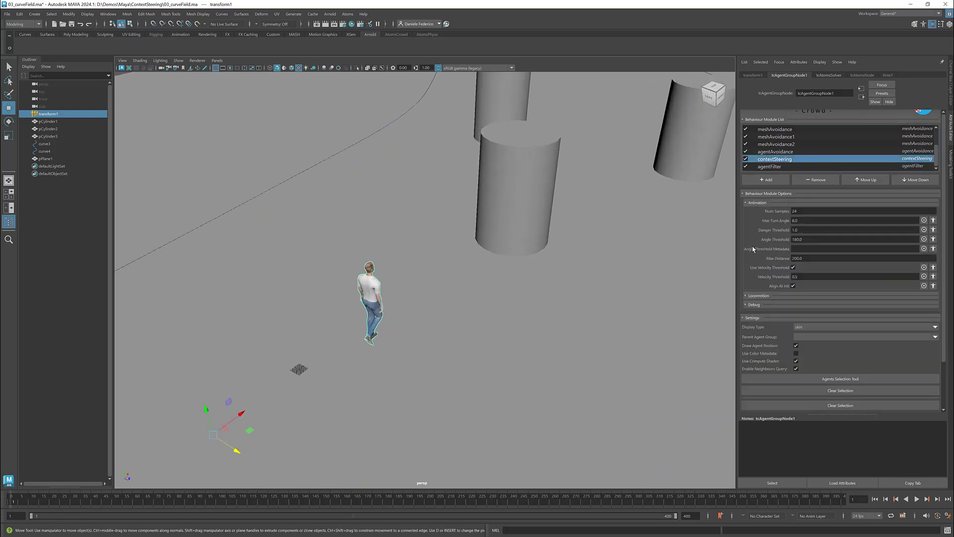
click(754, 274)
click(785, 281)
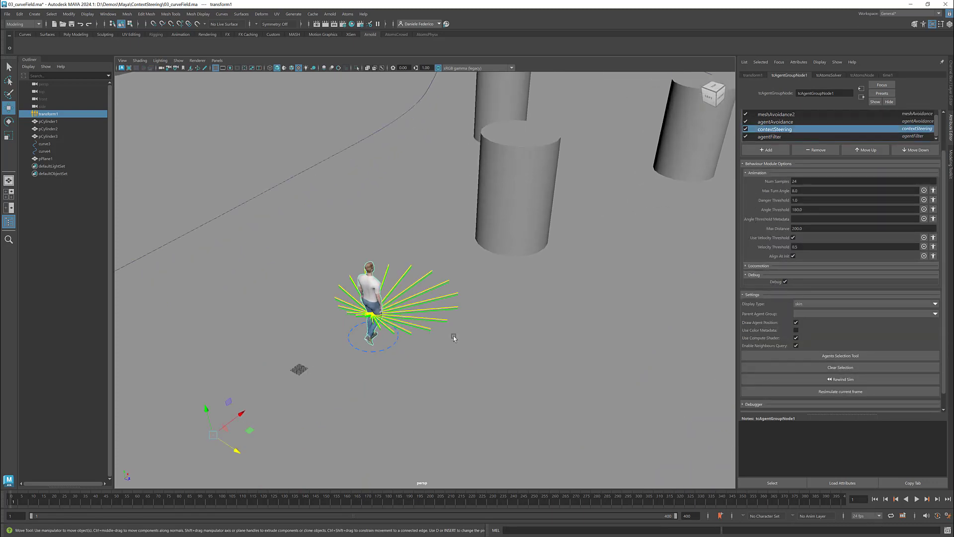
scroll(433, 327, up, 2)
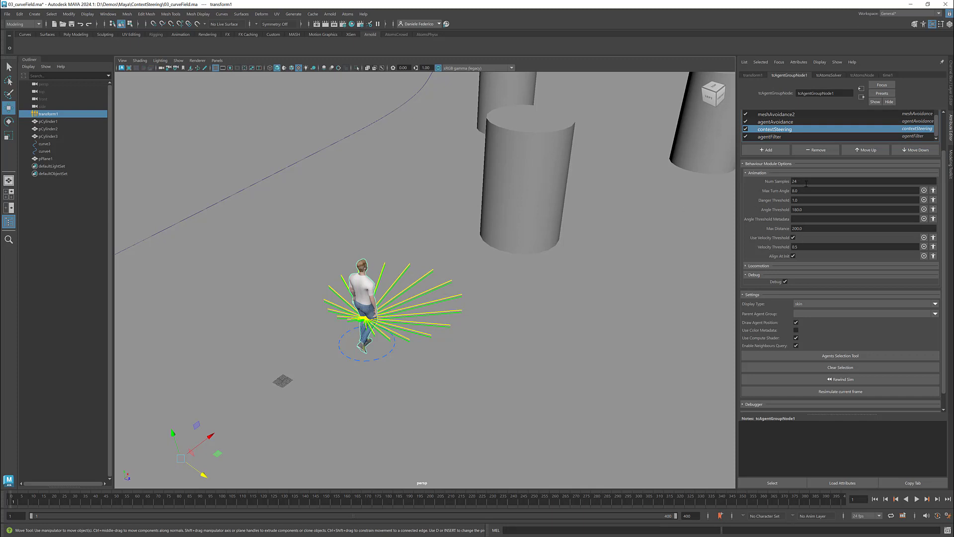
Step: Try 16 for Num Samples in the contextSteering module and restore the value to 24
double_click(806, 182)
text(16)
key(Return)
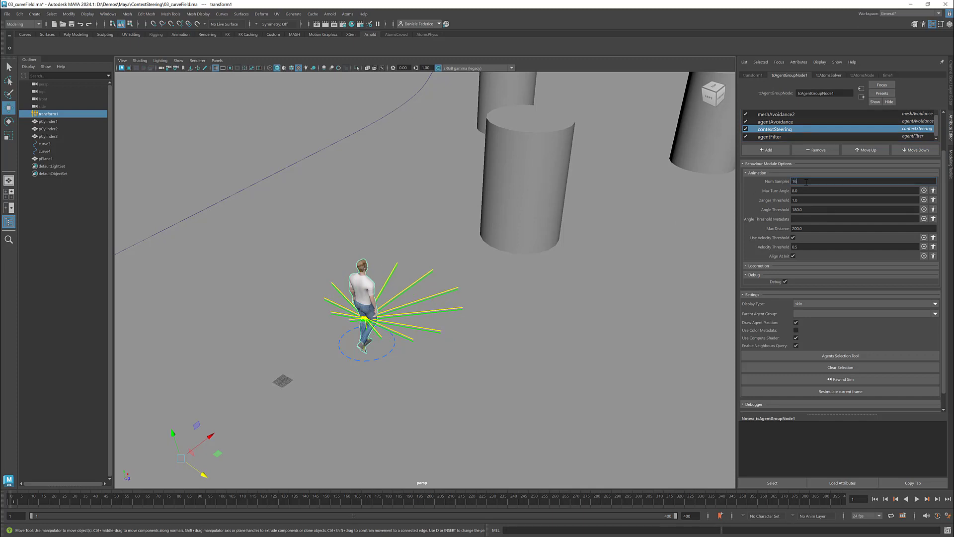
double_click(806, 182)
text(24)
key(Return)
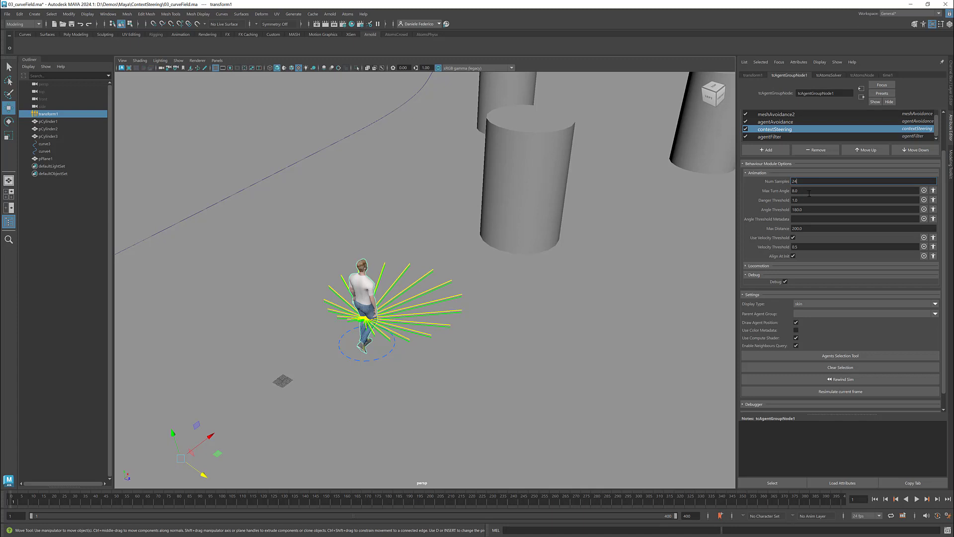
key(Tab)
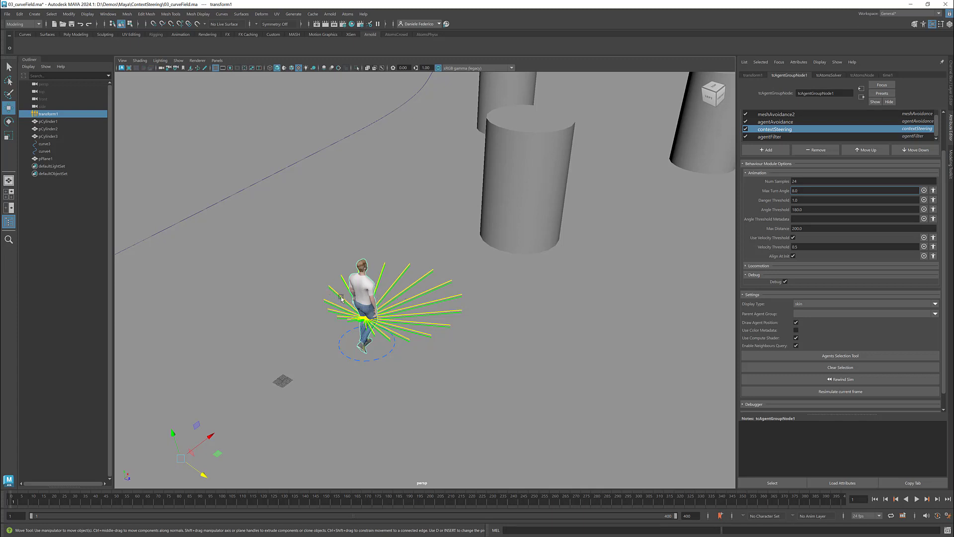
Step: Try an Angle Threshold of 90 on the contextSteering module and restore the value to 180
click(800, 192)
click(808, 209)
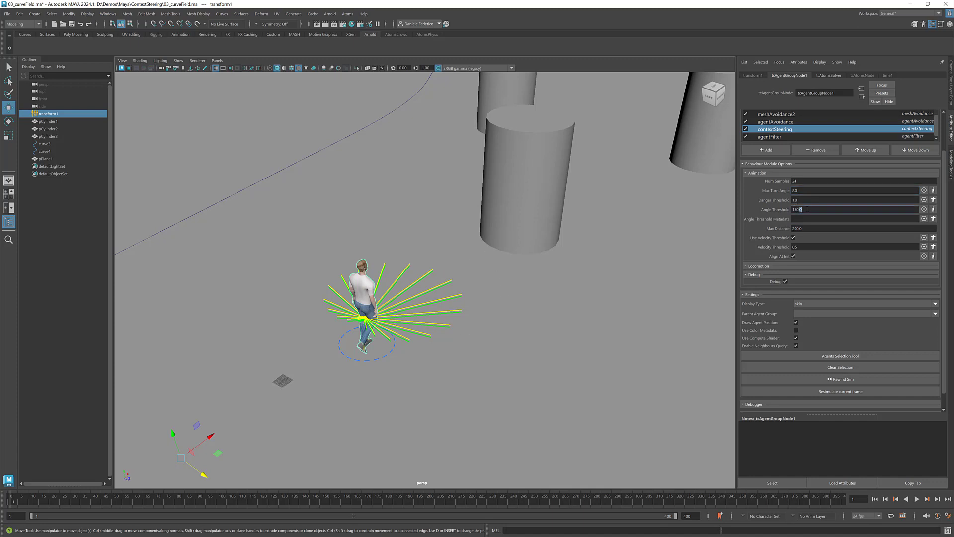
double_click(808, 209)
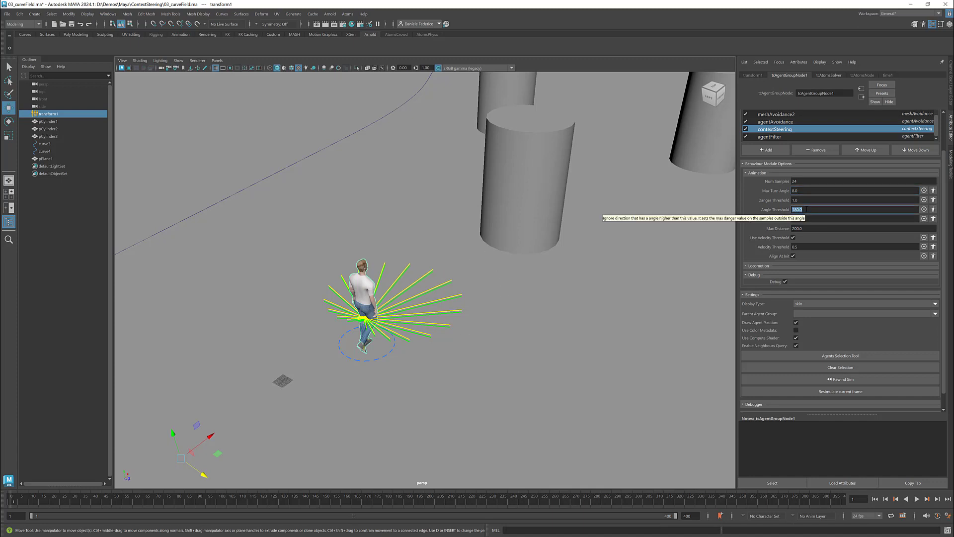
text(90)
key(Return)
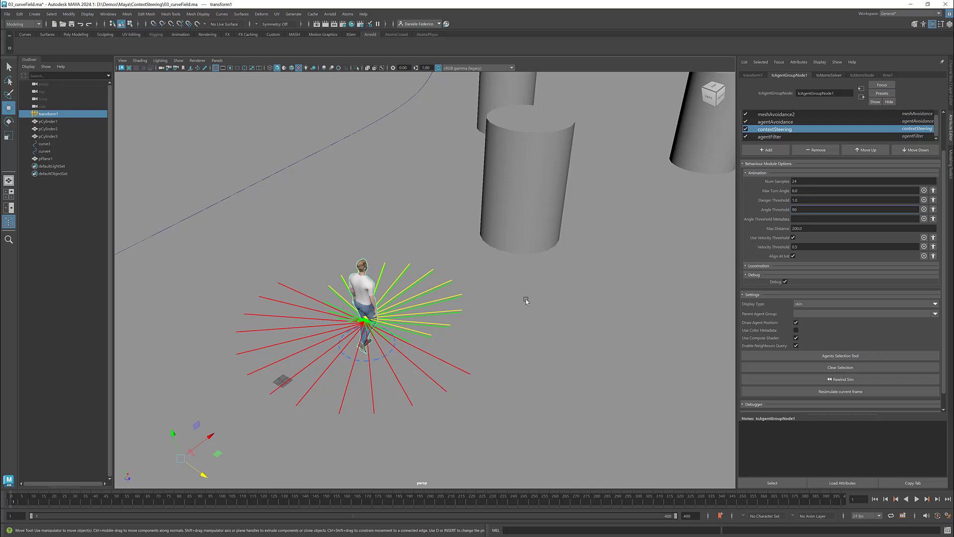
double_click(805, 210)
text(180)
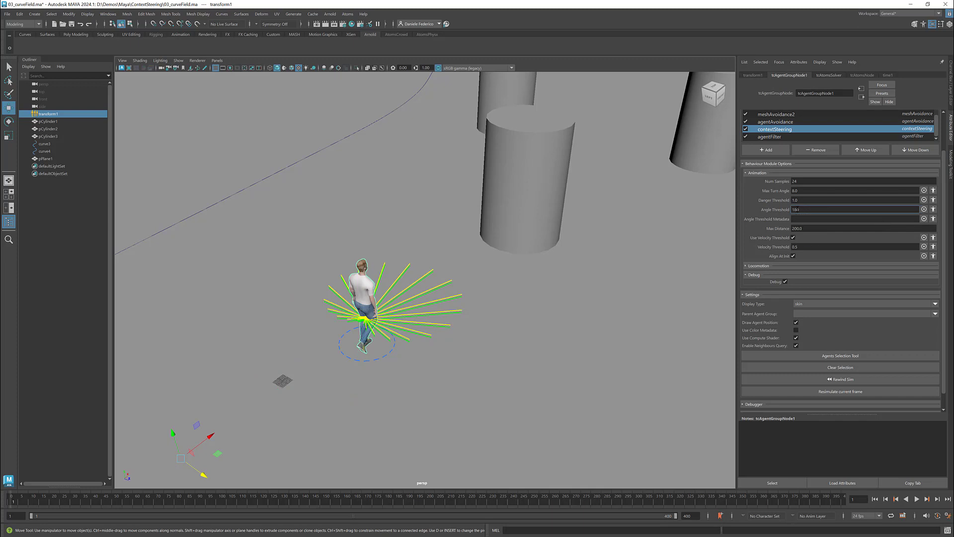
click(803, 211)
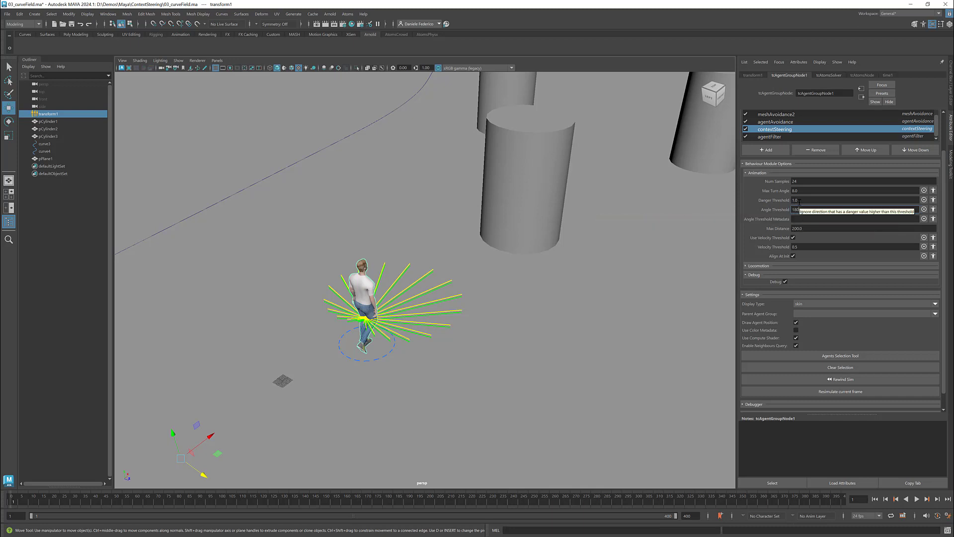
Step: Set the contextSteering module's Max Distance to 200 and turn off Use Velocity Threshold
double_click(810, 229)
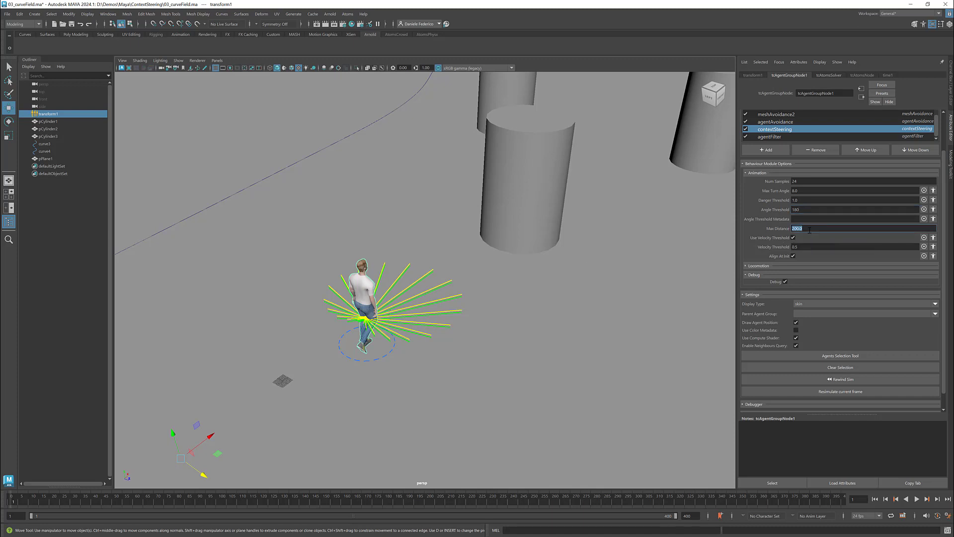
text(300.)
text(0)
click(794, 238)
click(794, 238)
click(793, 238)
Step: Set Linear Velocity Max to 130 in the contextSteering module's locomotion settings
click(750, 266)
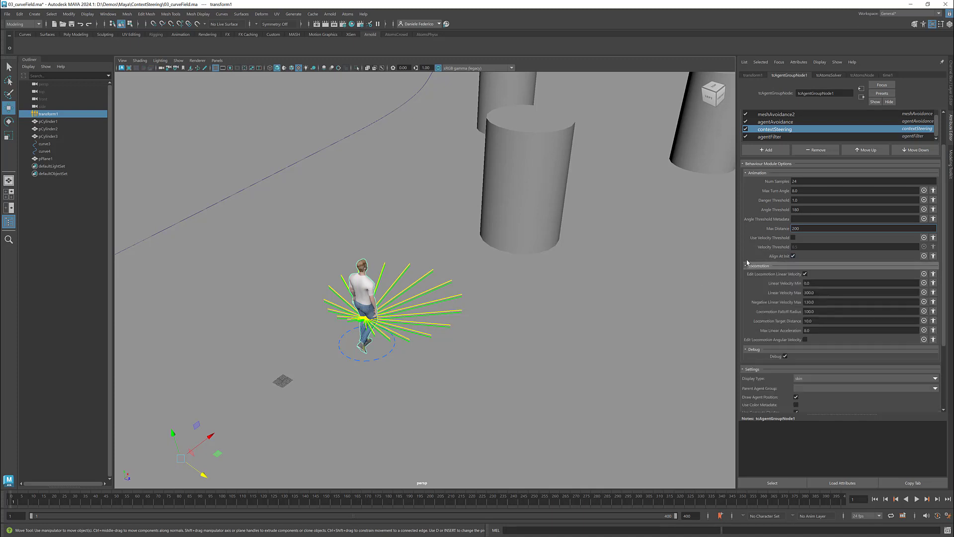
scroll(764, 242, down, 1)
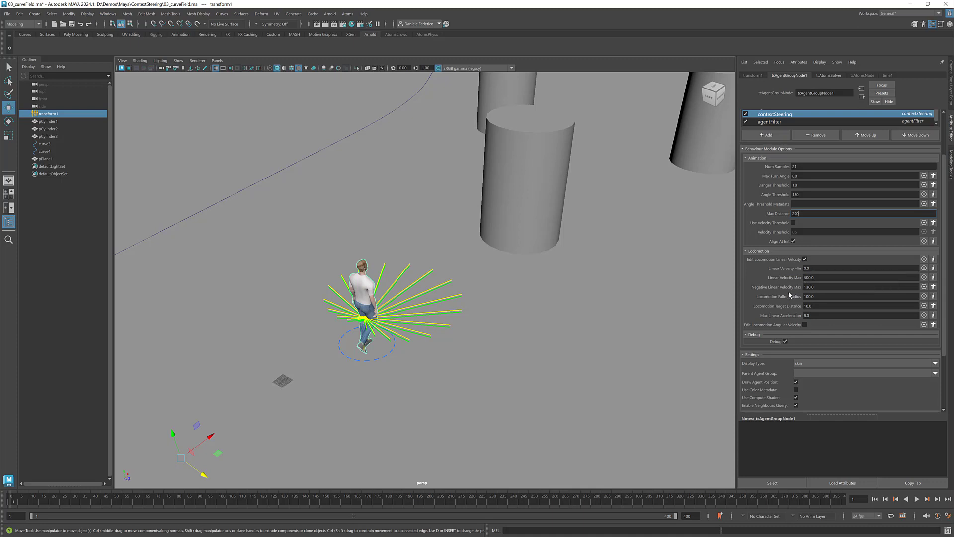
double_click(807, 277)
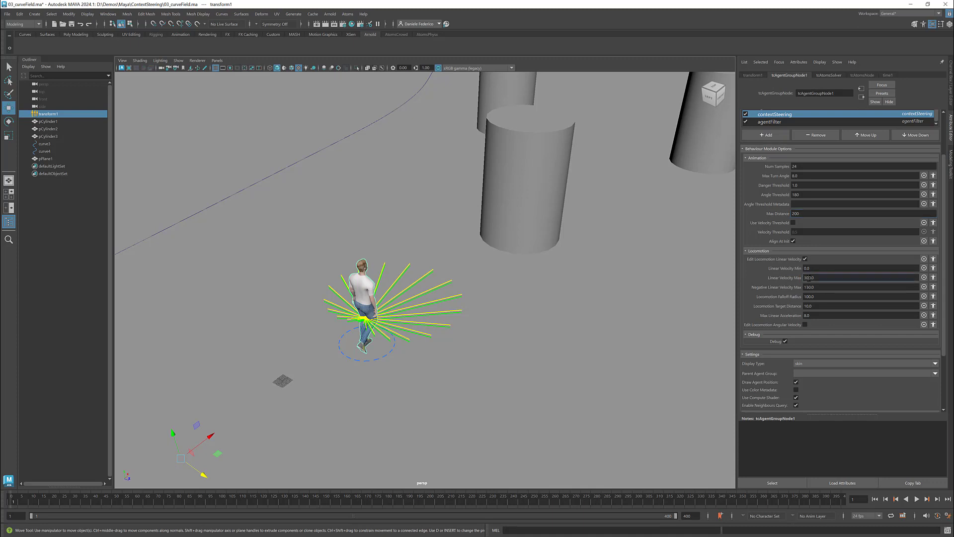
text(10)
click(833, 268)
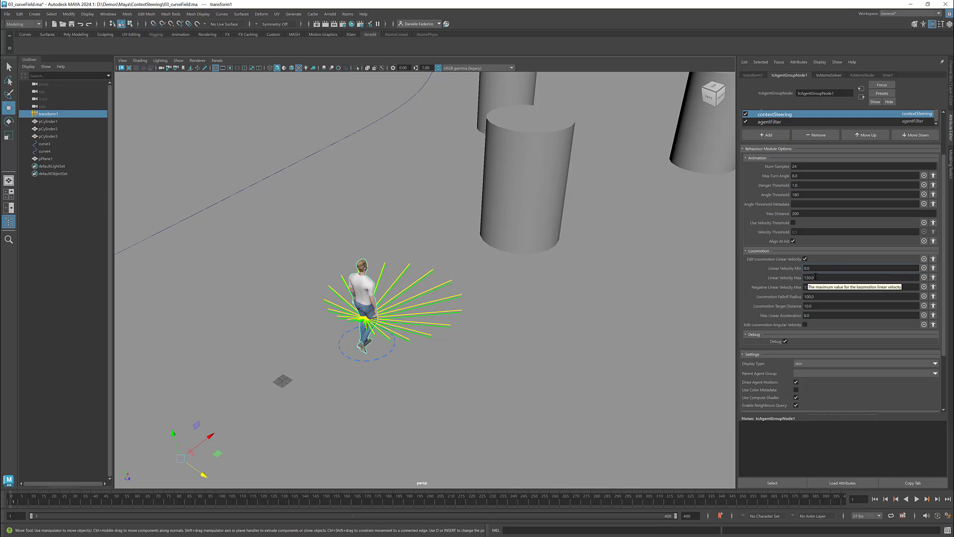
click(823, 277)
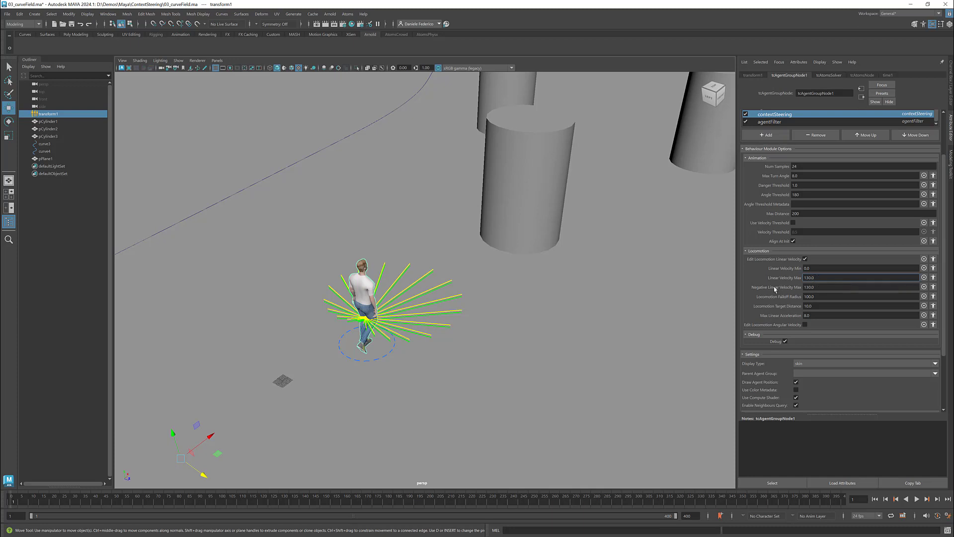
click(814, 287)
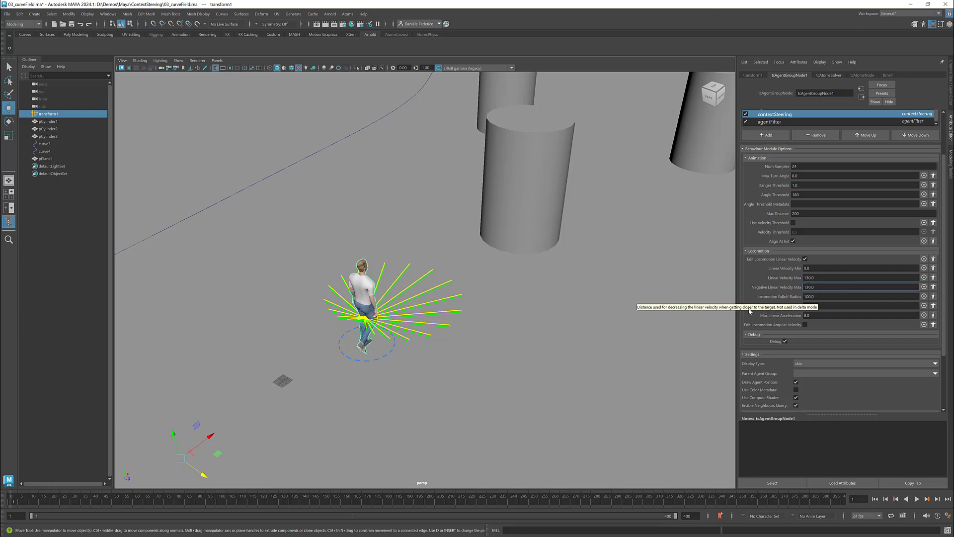
Step: Compare the addMetadata module's targetLinearVelocity value with the velocity limits in contextSteering's locomotion settings
scroll(384, 299, down, 2)
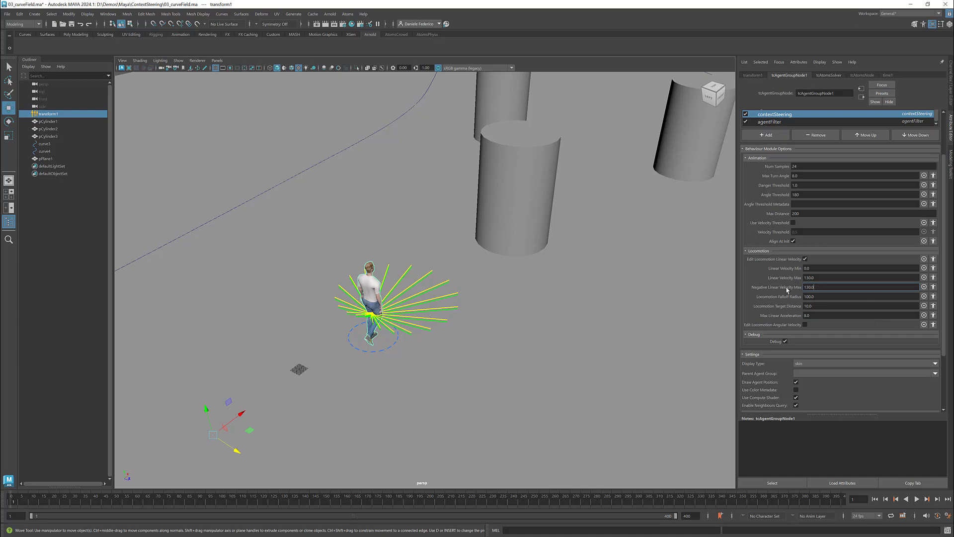
scroll(779, 269, up, 2)
scroll(776, 175, up, 1)
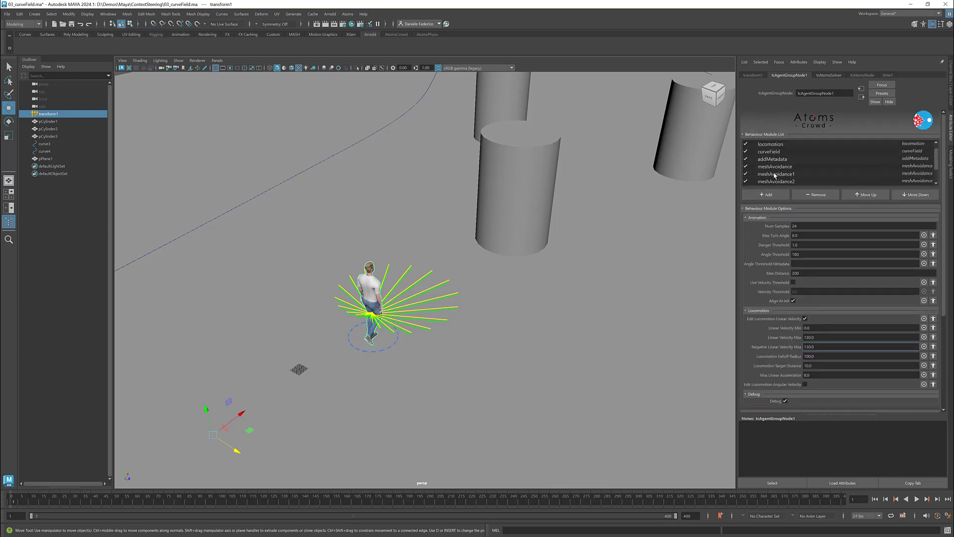
scroll(775, 159, up, 1)
click(778, 167)
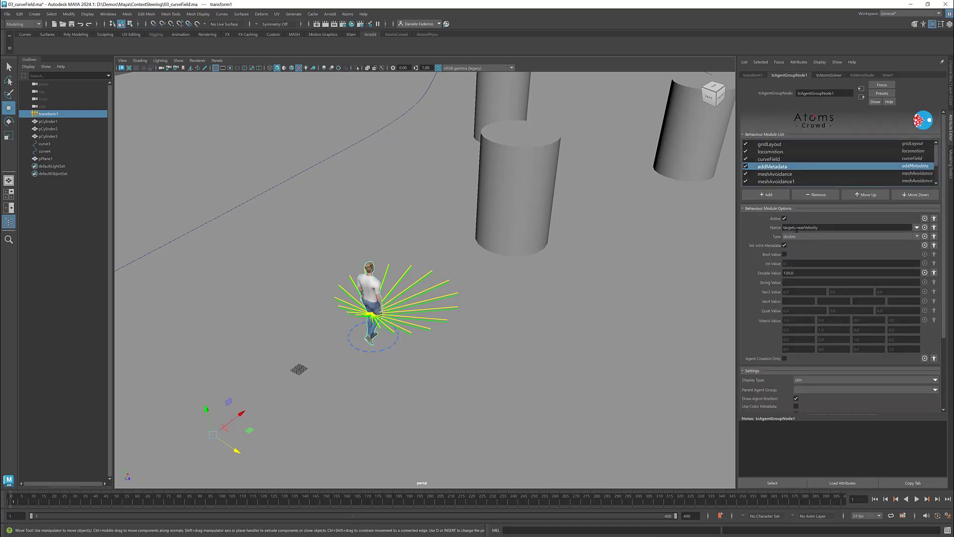
scroll(785, 168, down, 4)
click(785, 159)
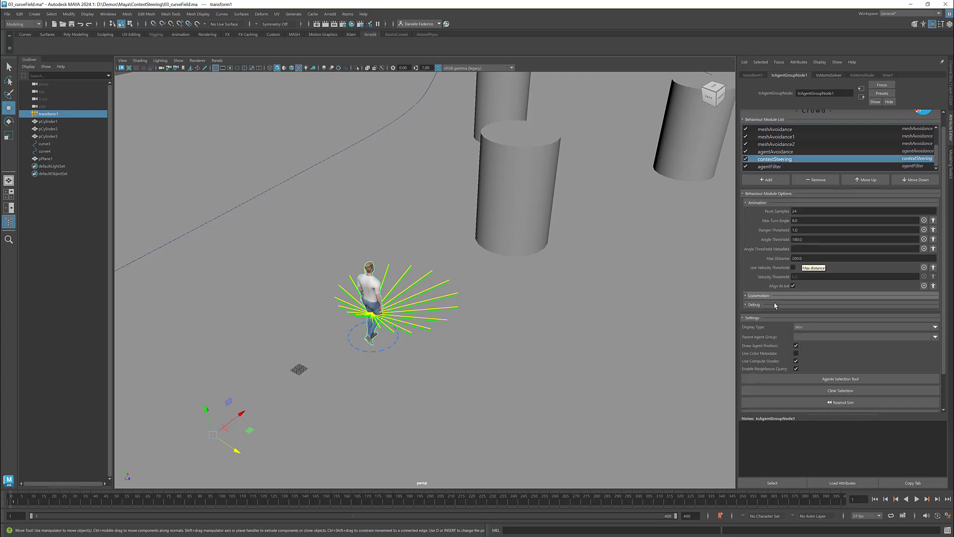
click(805, 295)
scroll(809, 327, down, 1)
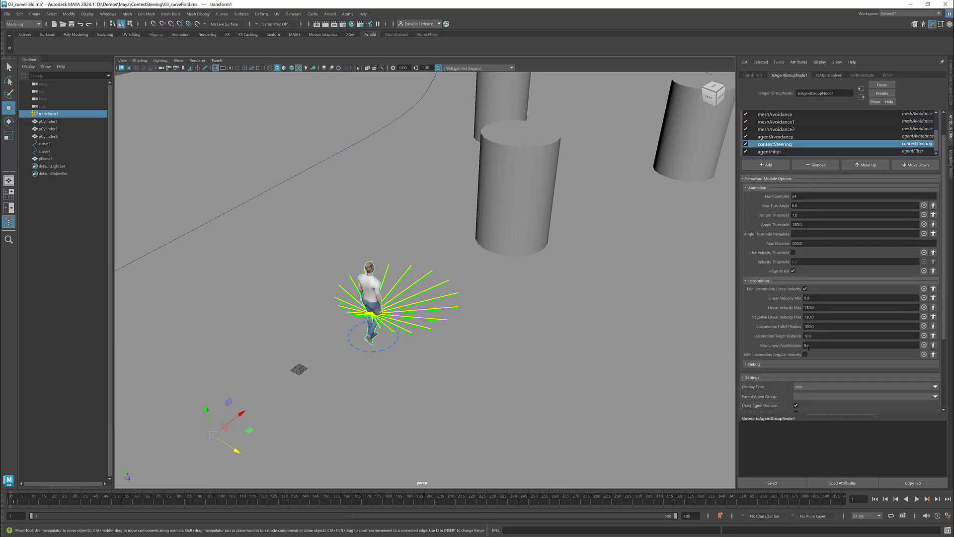
Step: Compare the locomotion and addMetadata module options with contextSteering's Max Linear Acceleration setting
scroll(769, 294, up, 2)
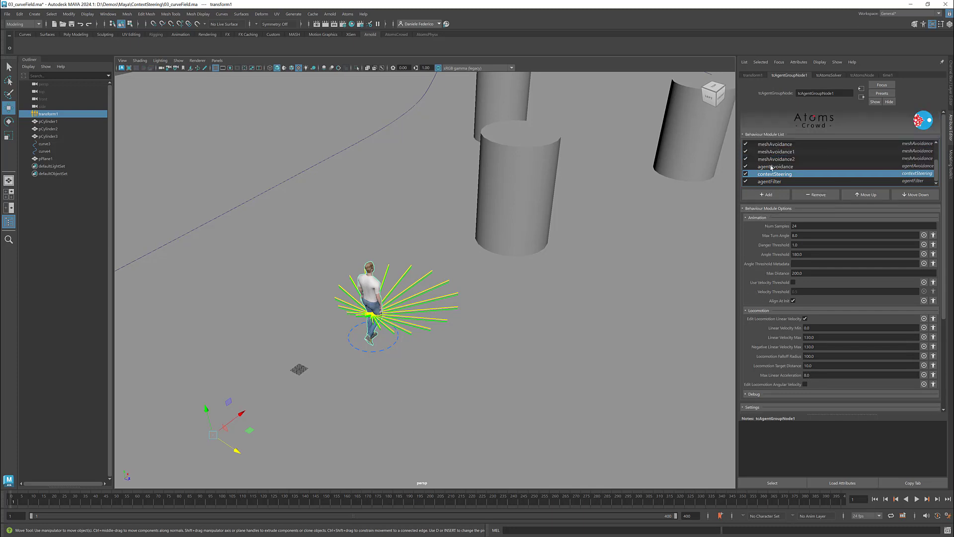
scroll(771, 157, up, 3)
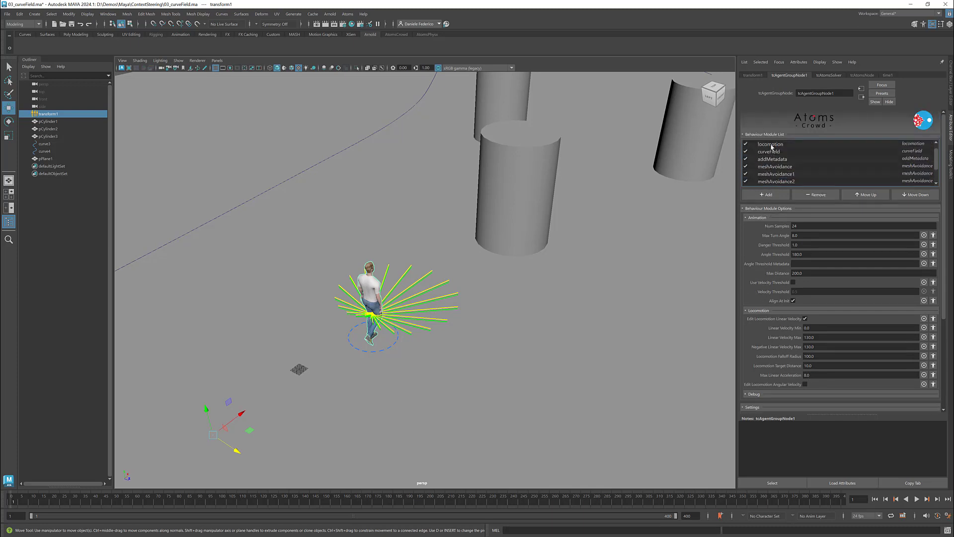
click(771, 144)
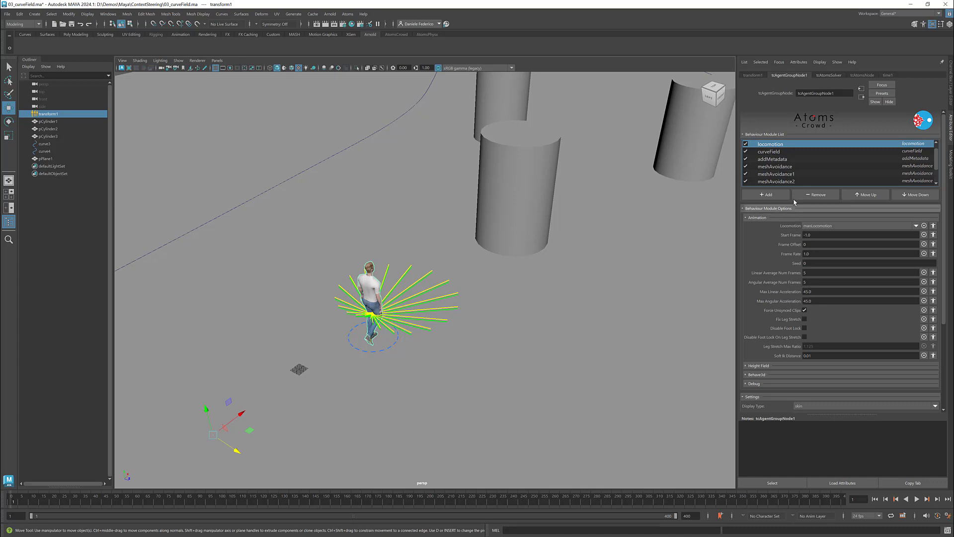
click(783, 160)
scroll(787, 177, down, 3)
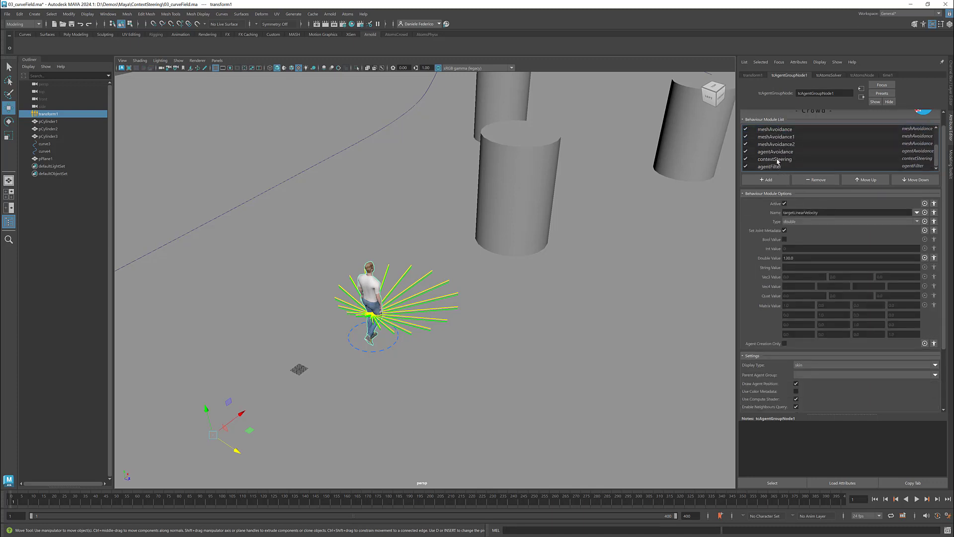
click(778, 160)
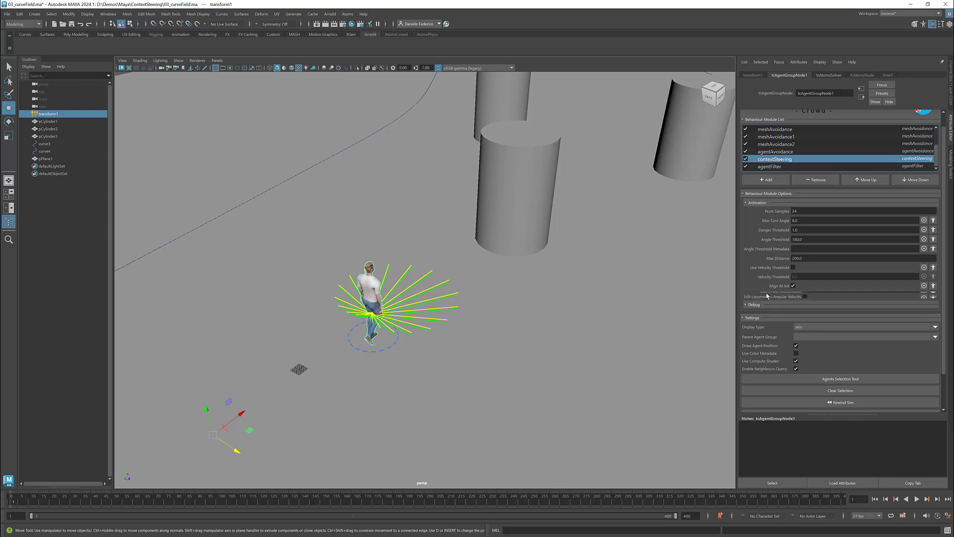
click(790, 296)
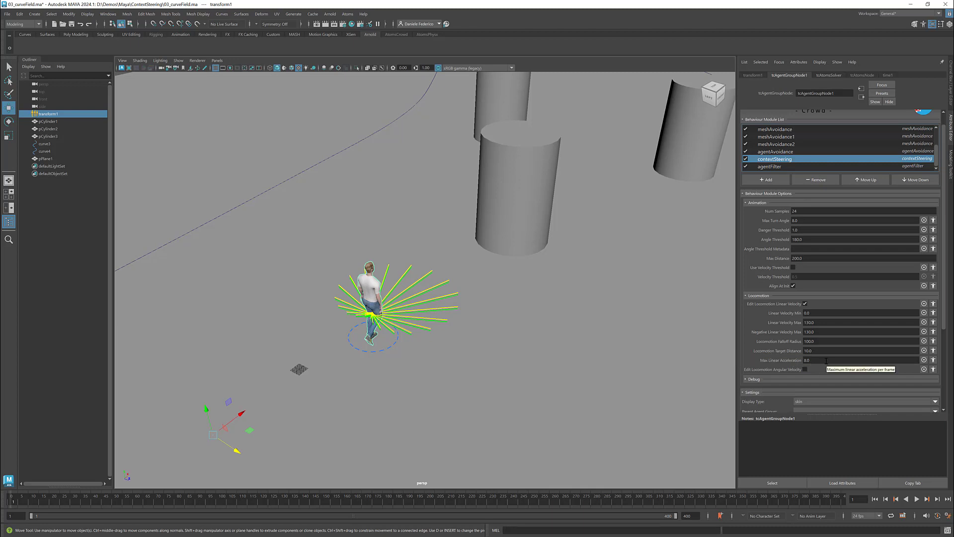
Step: Toggle agentFilter off and on, play the simulation to frame 35, and examine the agent's steering samples beside the nearest cylinder
scroll(666, 289, down, 6)
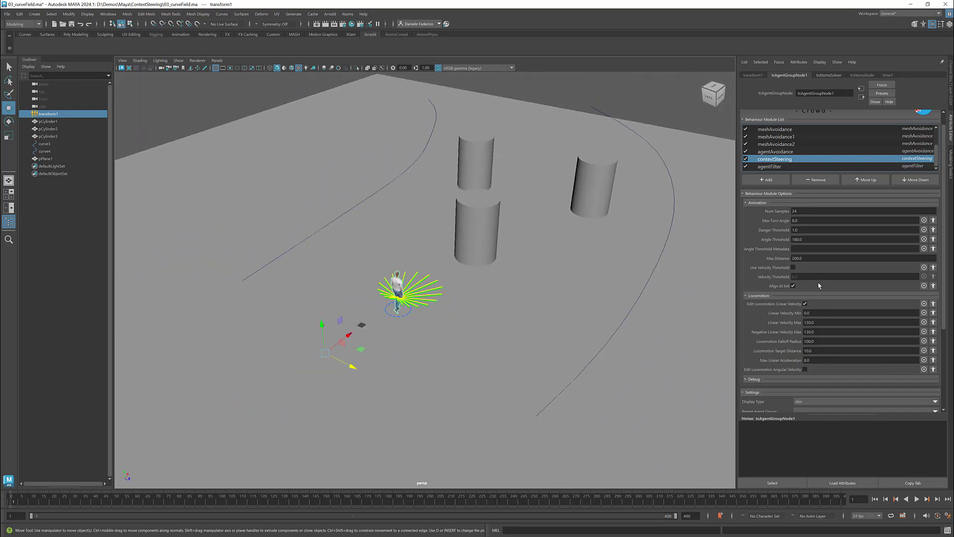
click(746, 167)
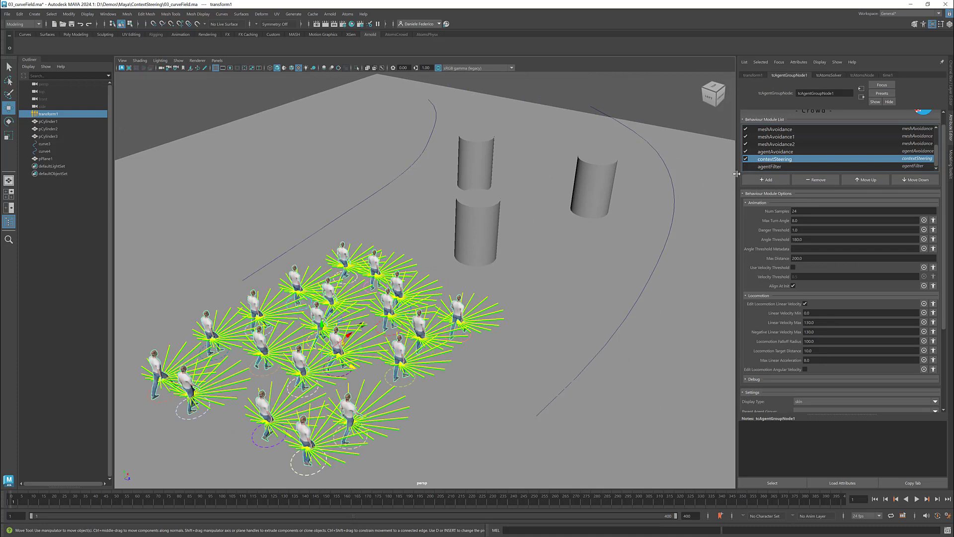
click(746, 166)
click(916, 498)
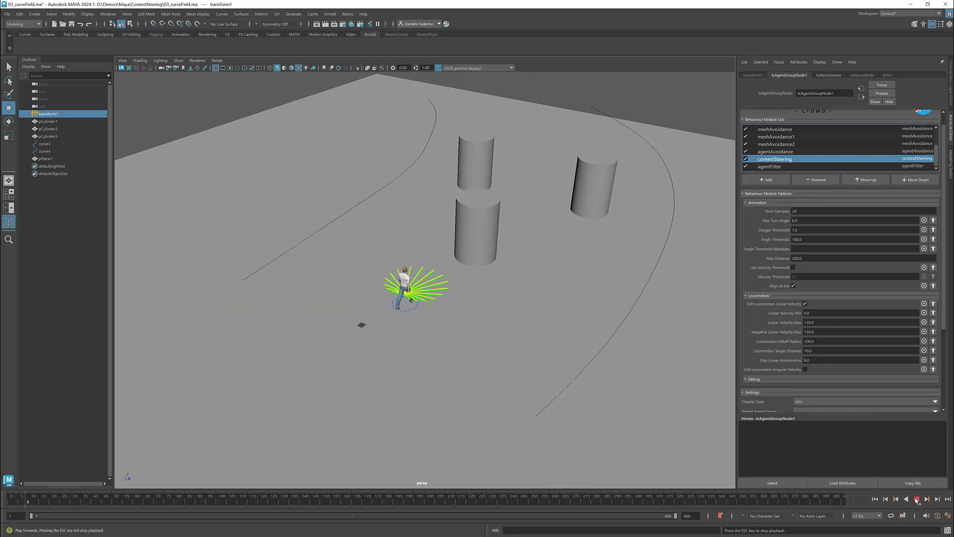
scroll(637, 274, up, 8)
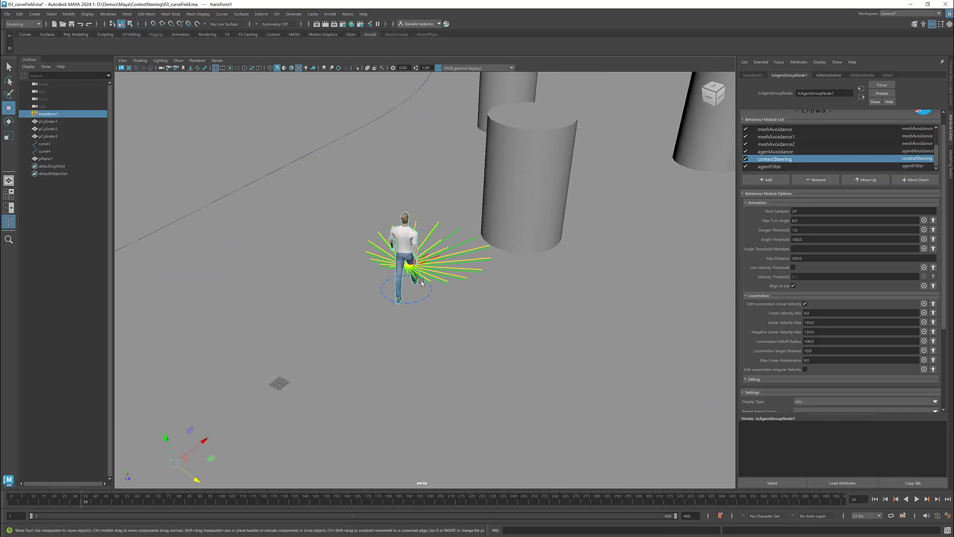
mouse_move(475, 299)
alt+mouse_down()
mouse_move(456, 314)
mouse_move(475, 298)
alt+mouse_up()
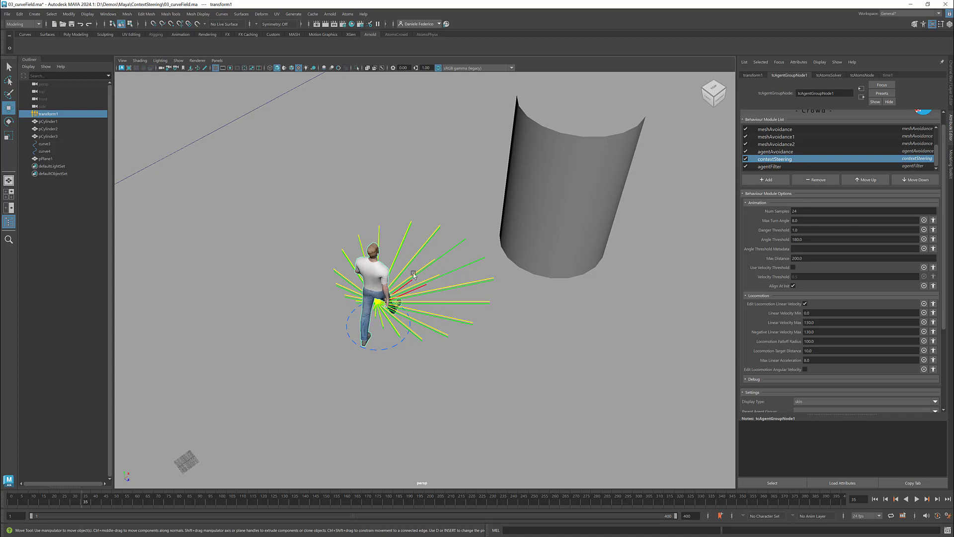
Step: Disable the agentFilter module and turn off the Debug display of the contextSteering module
mouse_move(419, 271)
alt+mouse_down()
mouse_move(430, 276)
mouse_move(434, 301)
alt+mouse_up()
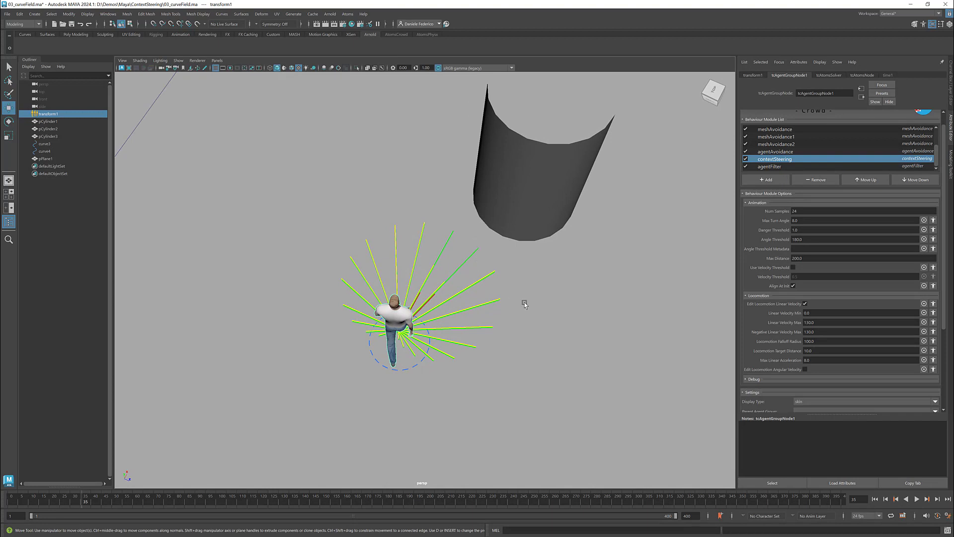
alt+drag(531, 298, 536, 296)
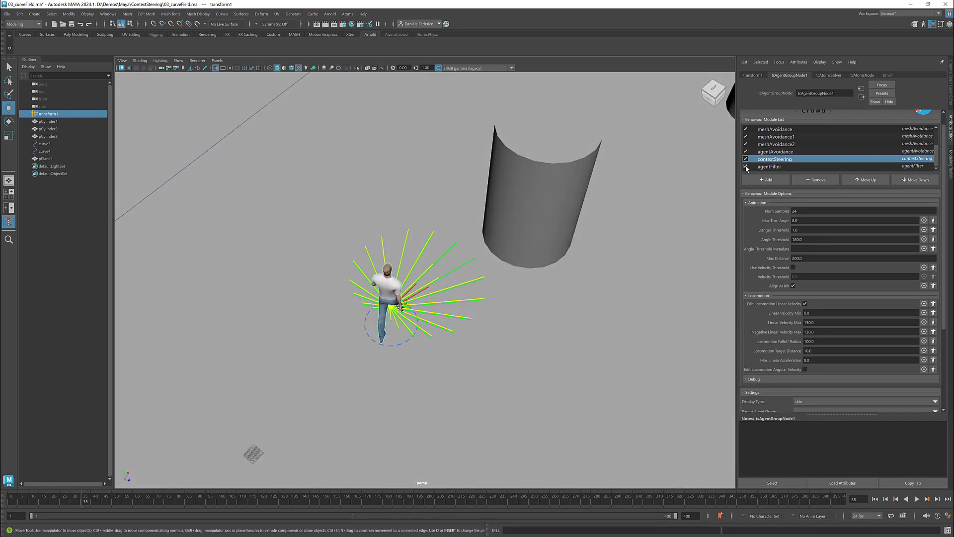
scroll(780, 248, down, 3)
scroll(785, 366, down, 1)
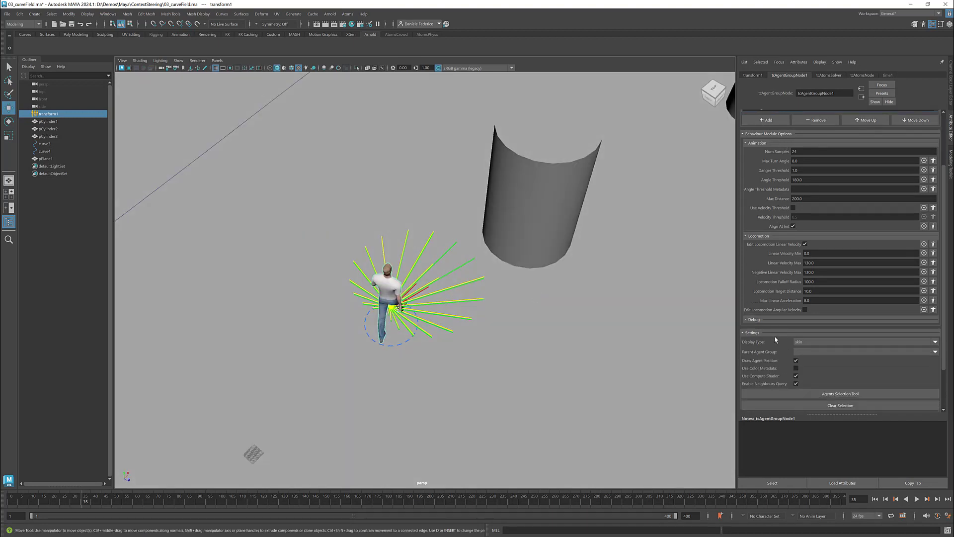
click(785, 320)
alt+right_drag(541, 321, 490, 303)
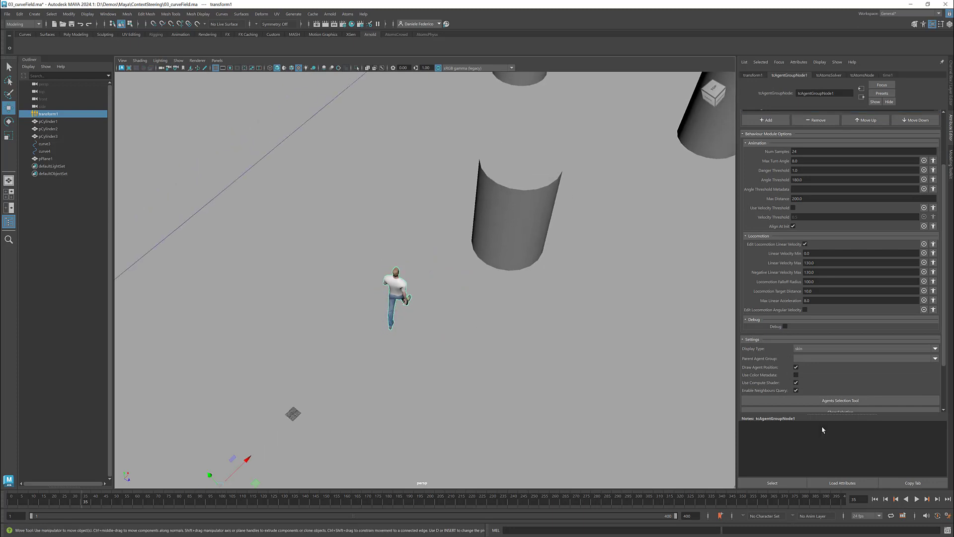
Step: Play the full crowd simulation from the start to frame 201 and examine how the agents move around the cylinders
click(875, 499)
alt+right_drag(553, 363, 399, 308)
alt+middle_drag(399, 307, 430, 280)
click(917, 499)
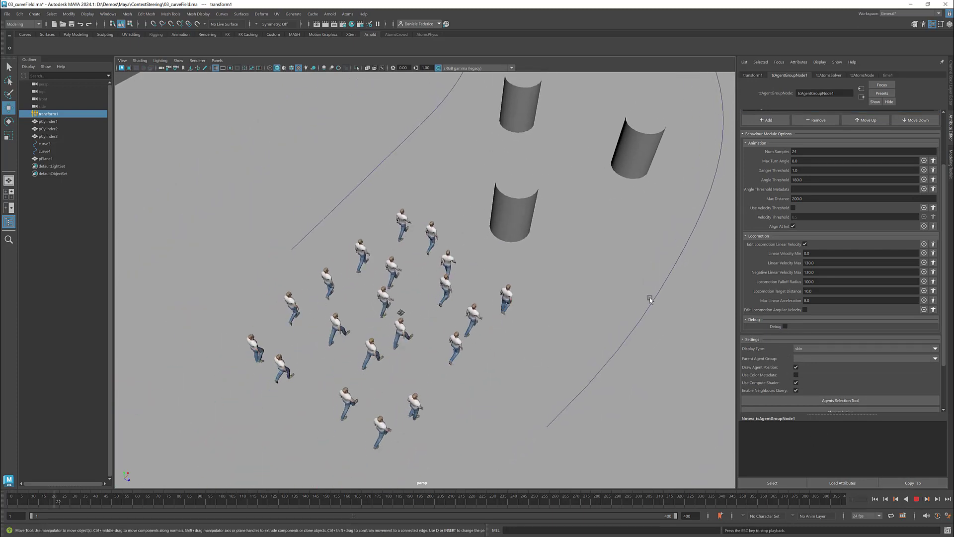
alt+right_drag(649, 297, 610, 288)
alt+drag(571, 293, 564, 311)
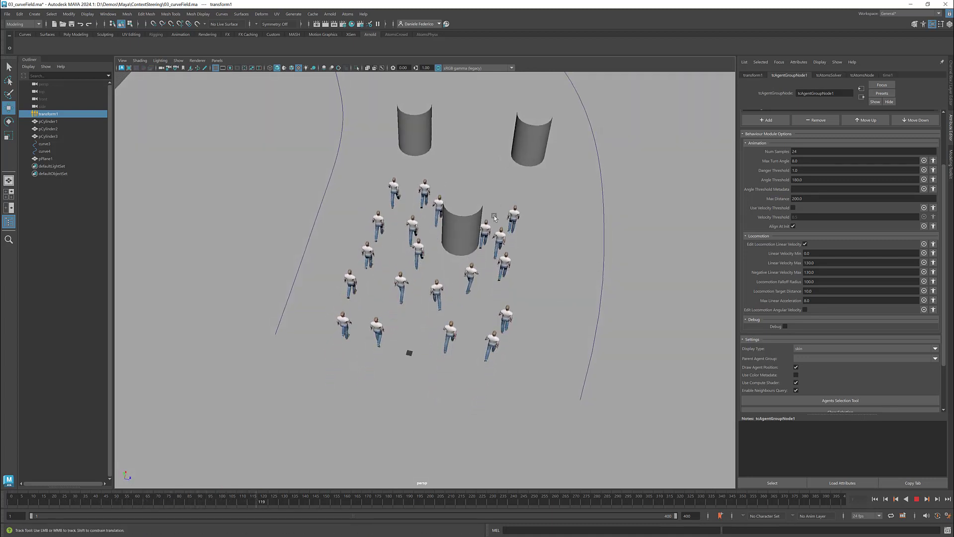
alt+middle_drag(506, 205, 462, 273)
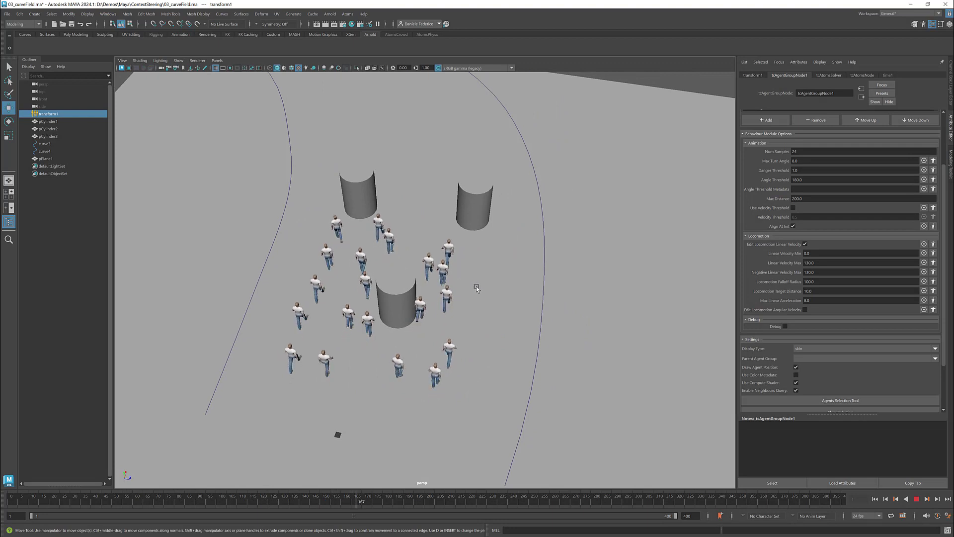
click(916, 498)
Step: Review the meshAvoidance2 and meshAvoidance1 module options and return to the contextSteering options
scroll(756, 212, up, 3)
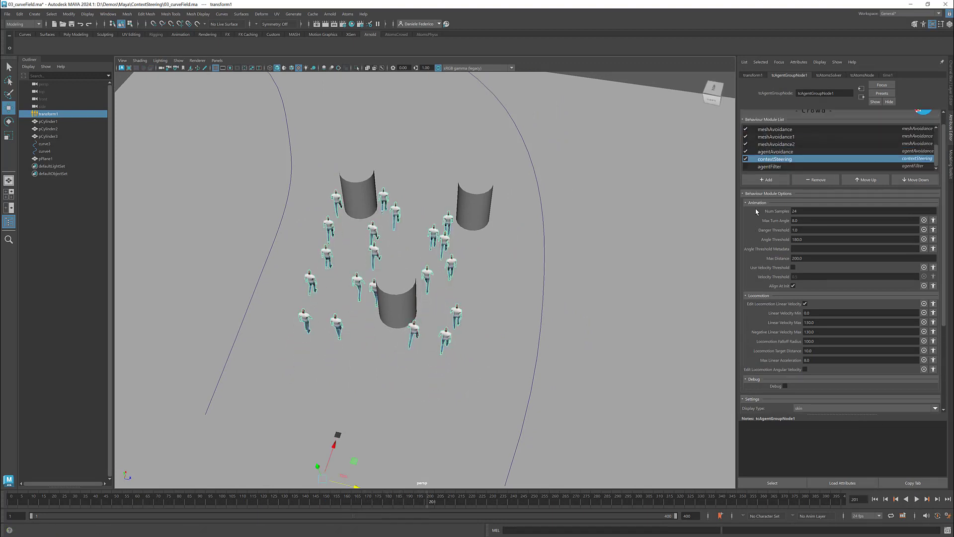
click(773, 144)
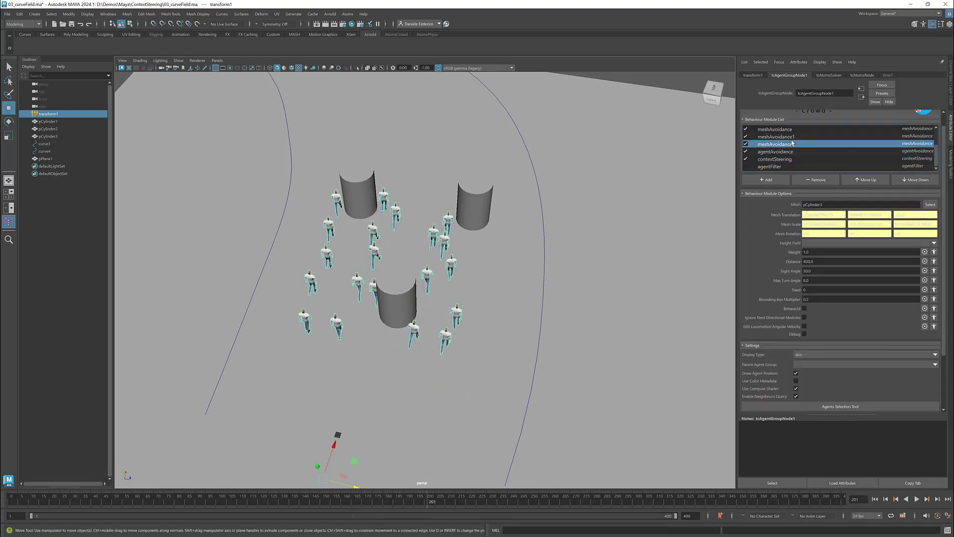
click(782, 137)
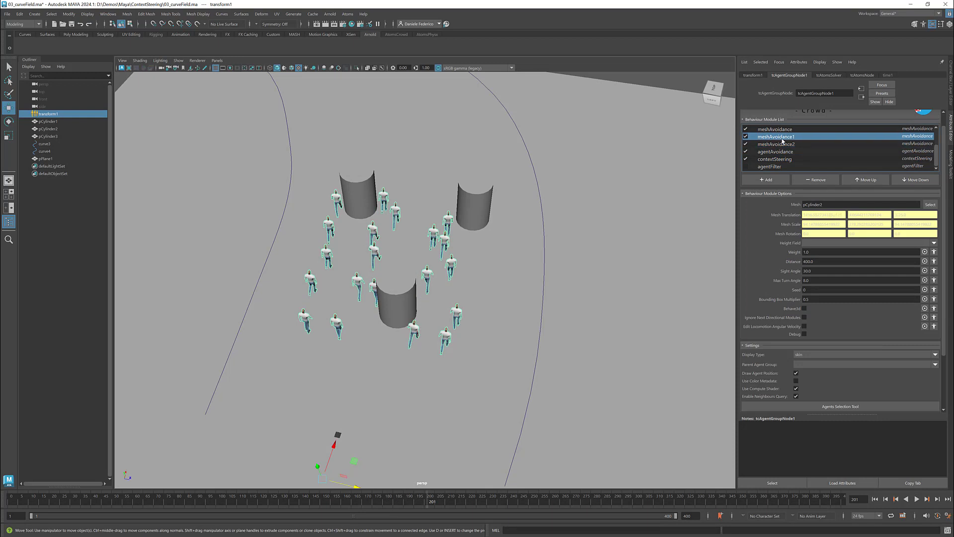
click(778, 160)
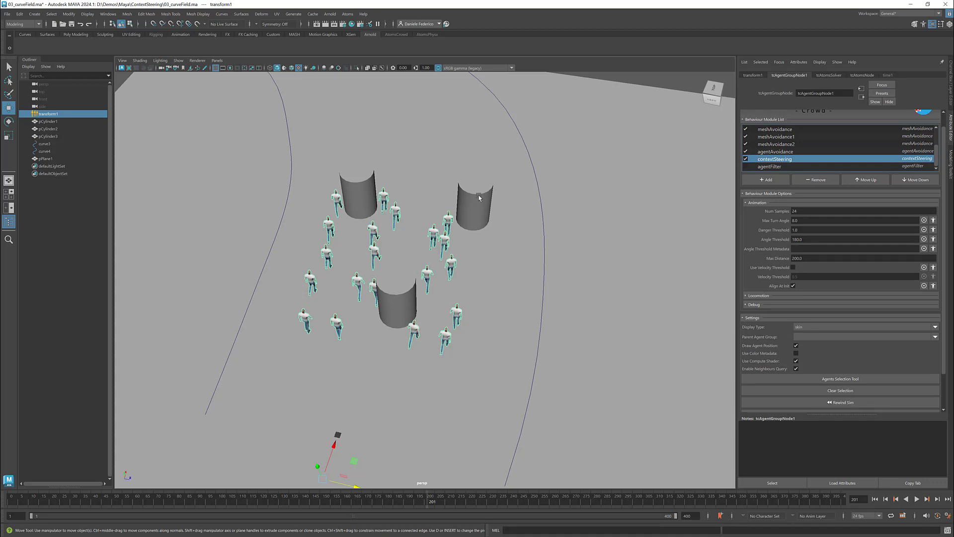
Step: Replay the crowd simulation from the start and examine the agents' paths past all three cylinders
click(876, 499)
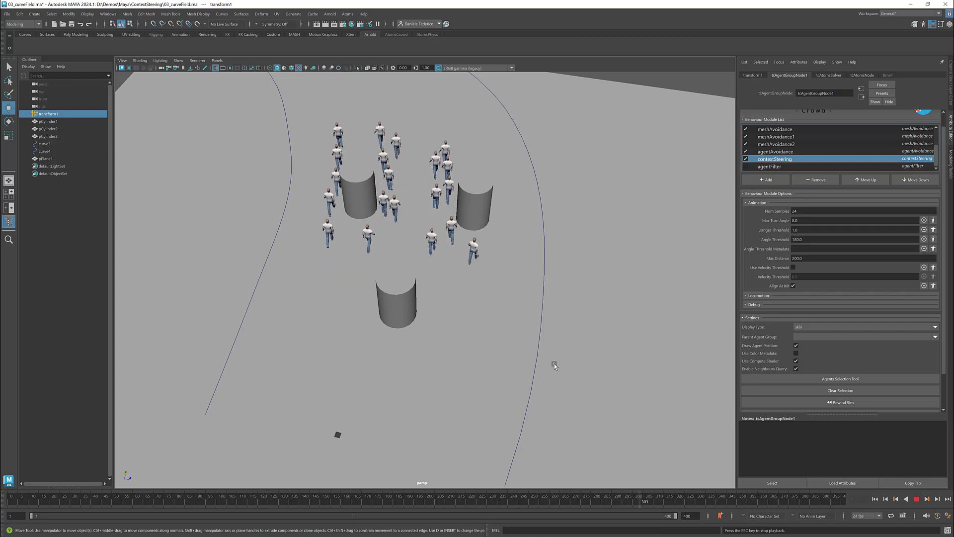
mouse_move(519, 287)
alt+mouse_down()
mouse_move(512, 294)
mouse_move(522, 279)
alt+mouse_up()
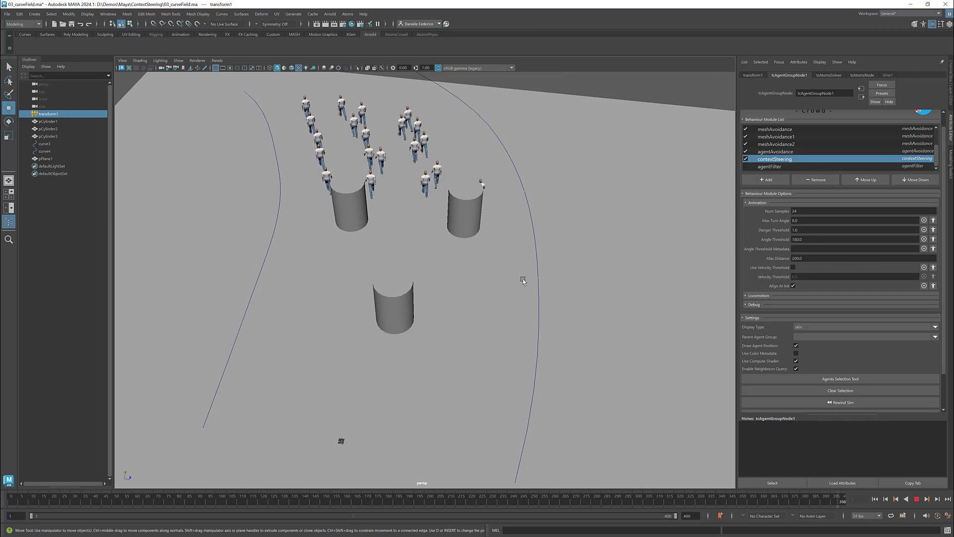